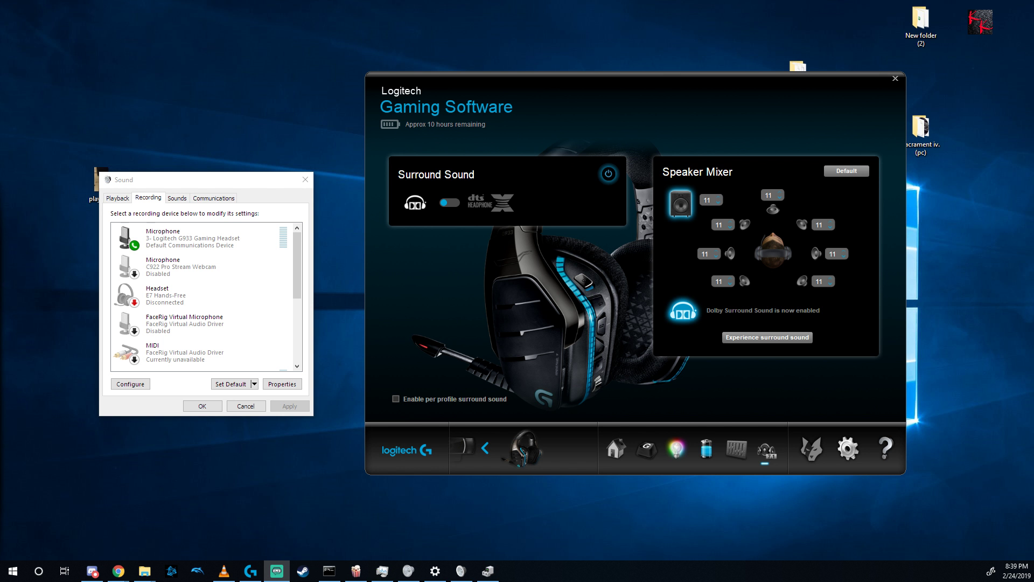
Step: Bring Logitech Gaming Software forward and return to the G933 headset home view
{"action": "left_click", "coordinate": [430, 315]}
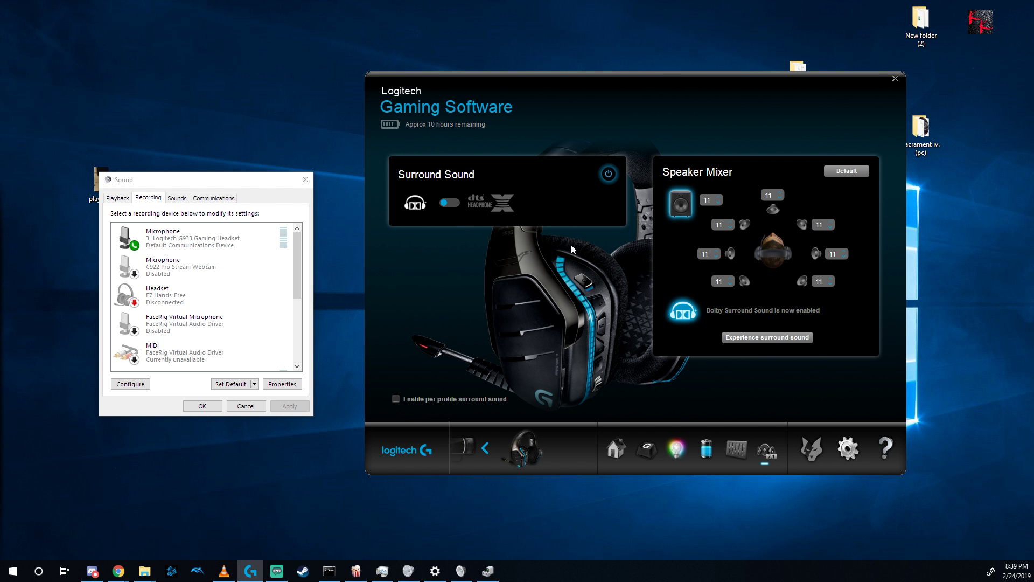
{"action": "left_click", "coordinate": [615, 450]}
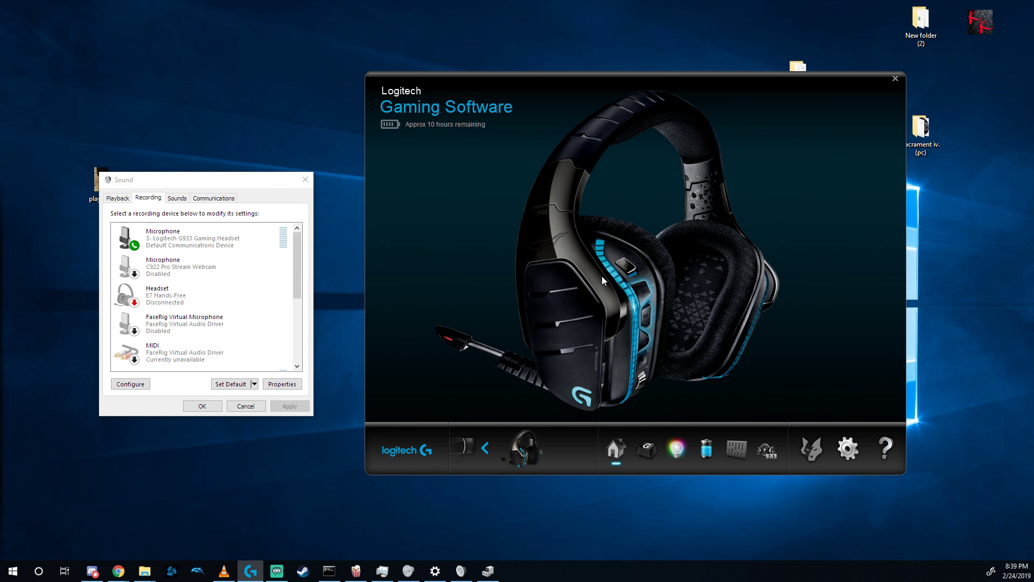
Step: Disable the G933 Microphone in the Windows Sound Recording devices list
{"action": "right_click", "coordinate": [187, 240]}
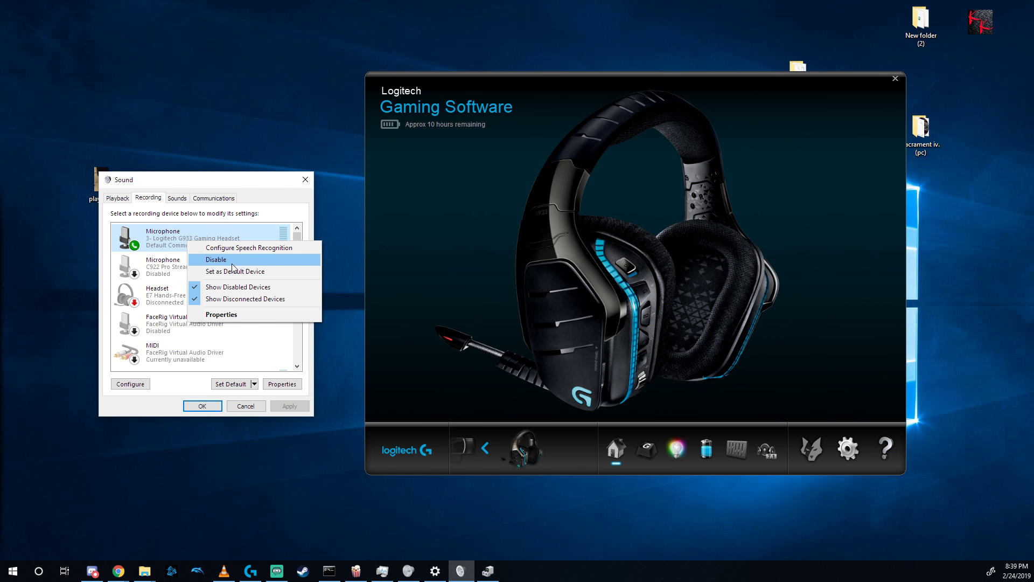
{"action": "left_click", "coordinate": [233, 263]}
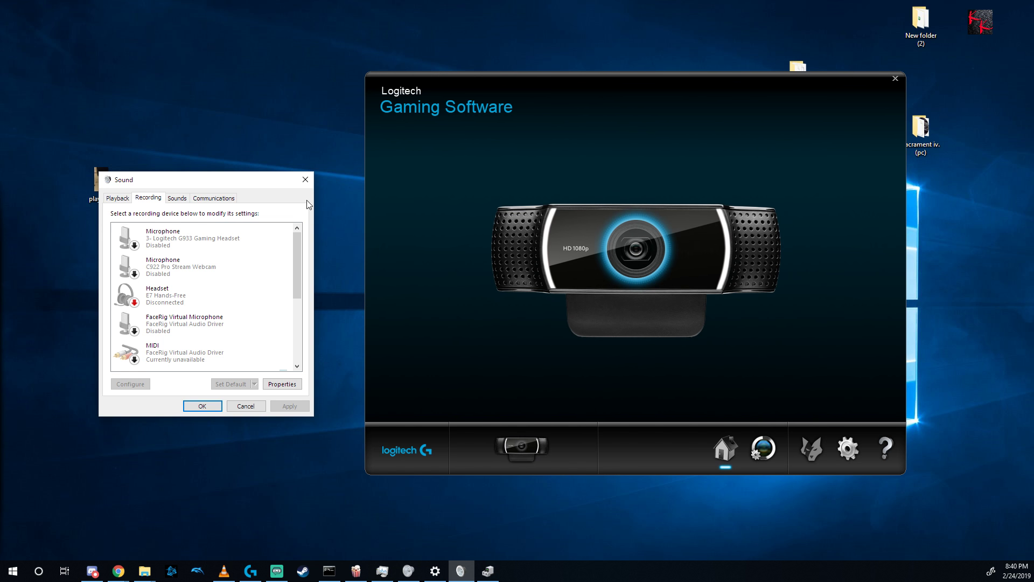
Step: Re-enable the disabled G933 Microphone from its right-click menu in the Recording list
{"action": "right_click", "coordinate": [218, 235]}
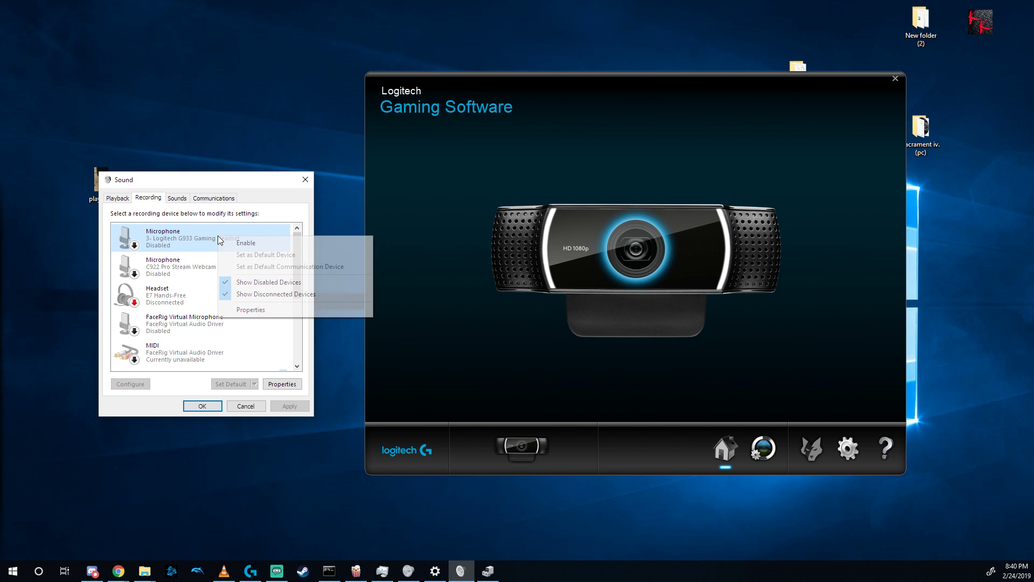
{"action": "left_click", "coordinate": [244, 242]}
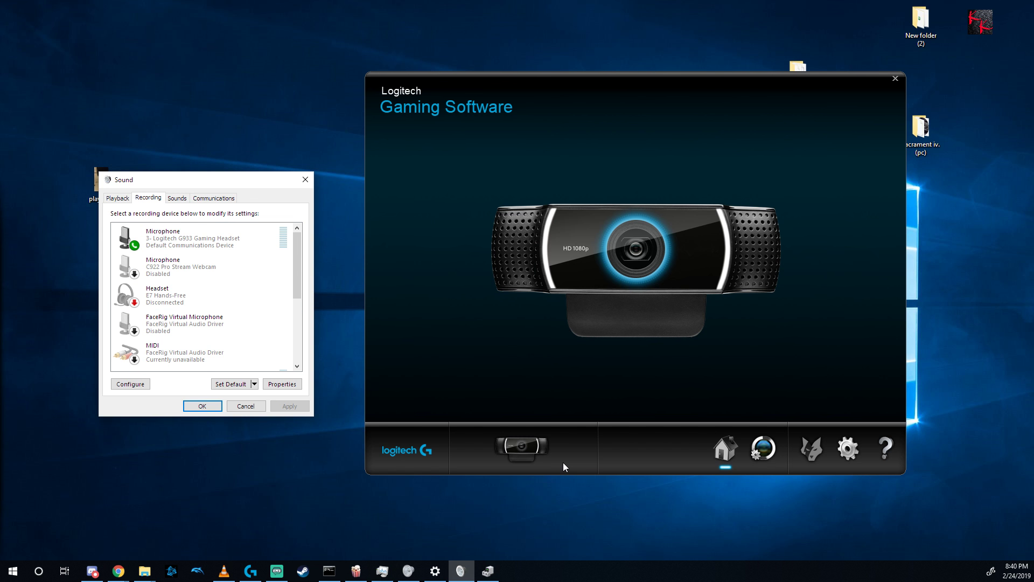